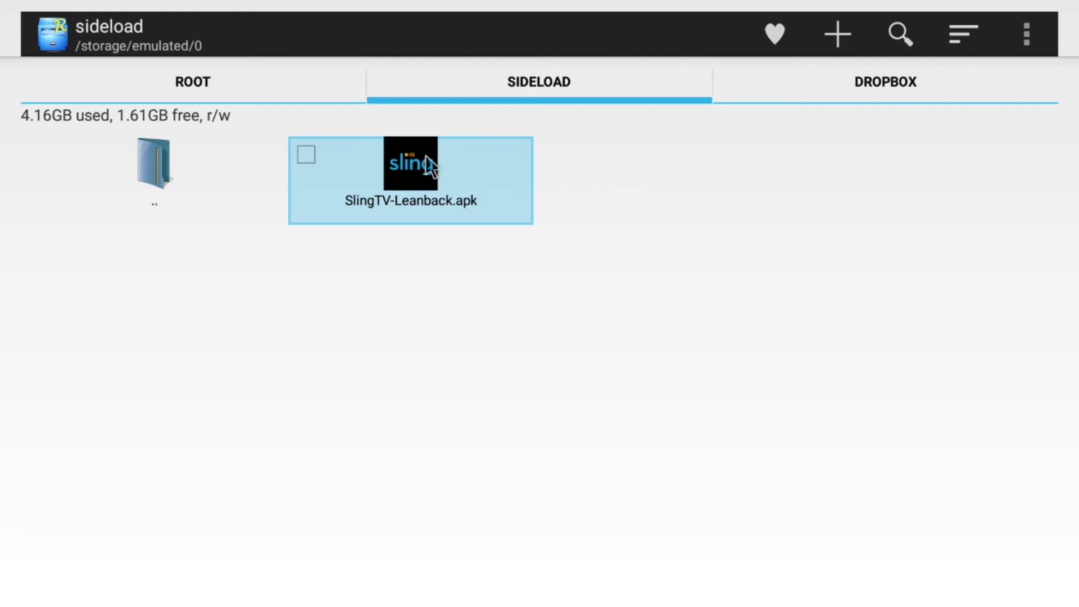
- Install SlingTV-Leanback.apk past its permission list, then open the installed Sling app
{"action": "left_click", "coordinate": [414, 179]}
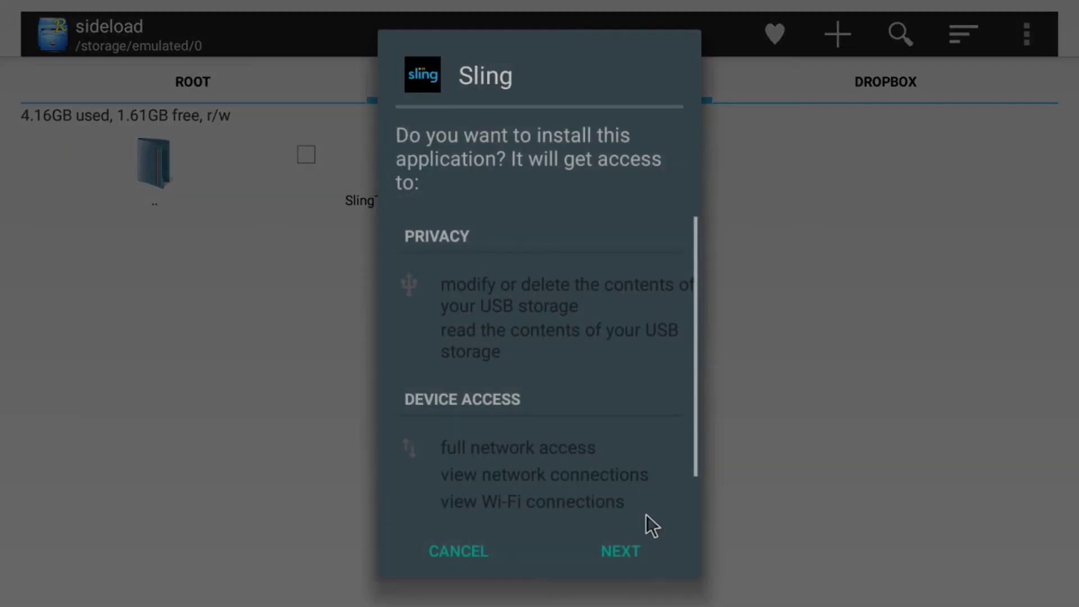
{"action": "left_click", "coordinate": [638, 556]}
{"action": "left_click", "coordinate": [636, 549]}
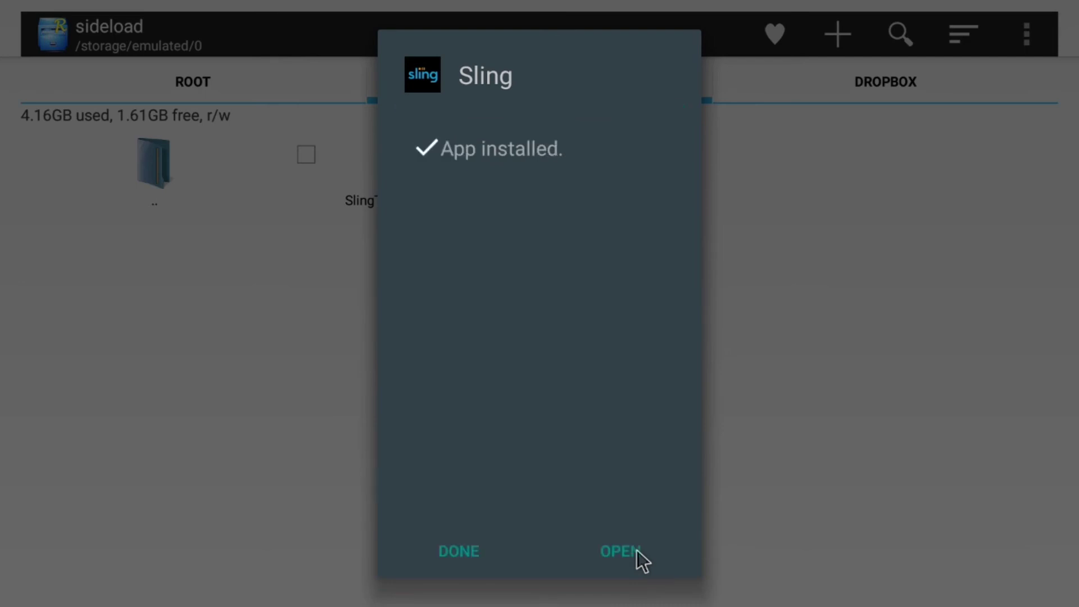
{"action": "left_click", "coordinate": [638, 556]}
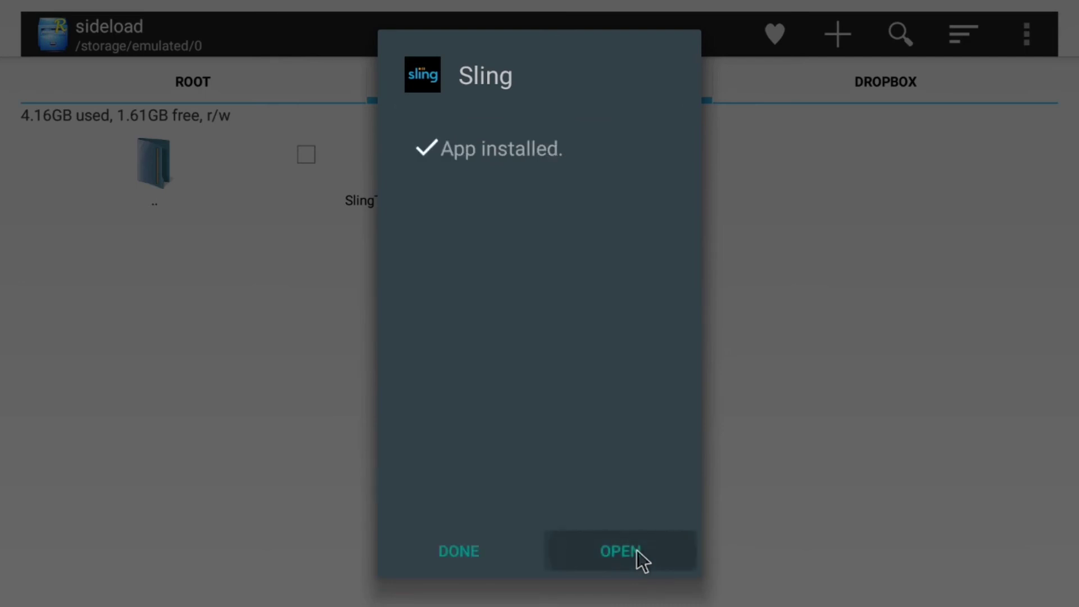
- Get past the Sling sign-in screen and scroll the channel guide past AMC to A&E
{"action": "key", "text": "Up"}
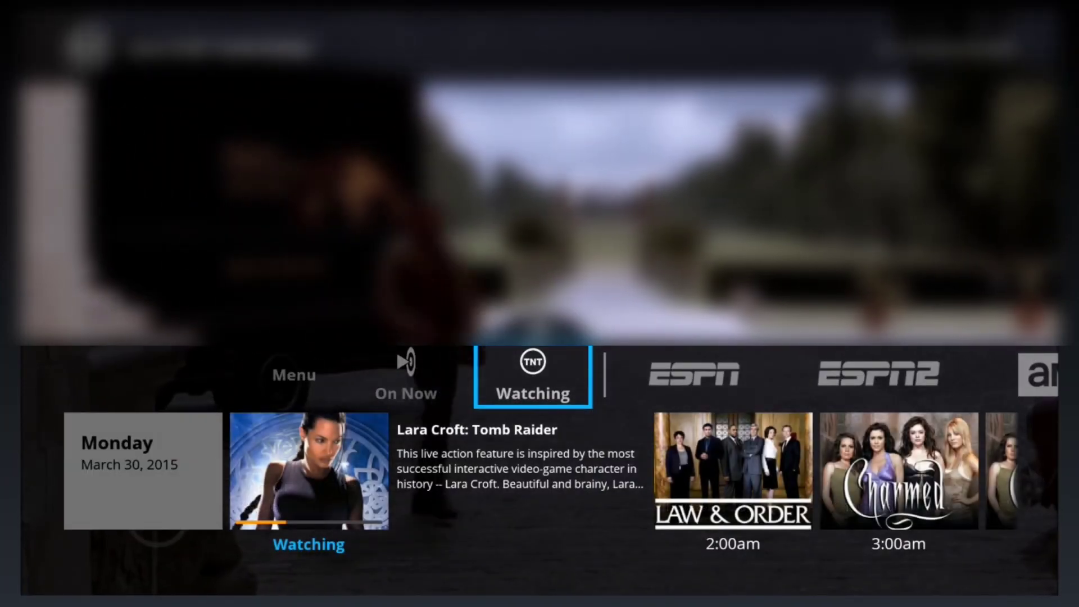
{"action": "key", "text": "Right"}
{"action": "key", "text": "Right"}
{"action": "key", "text": "Right"}
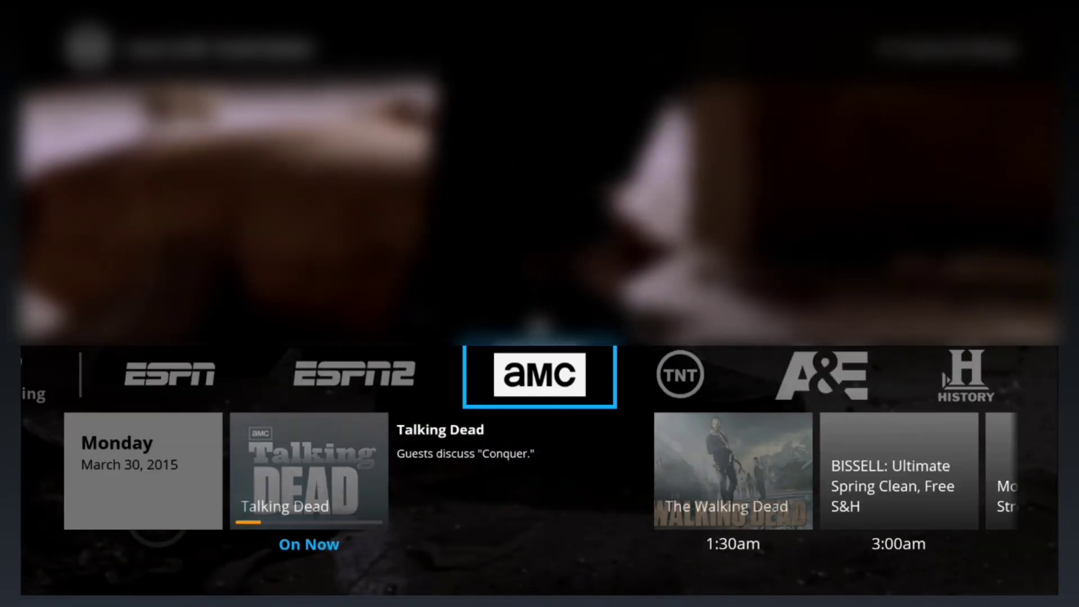
{"action": "key", "text": "Right"}
{"action": "key", "text": "Right"}
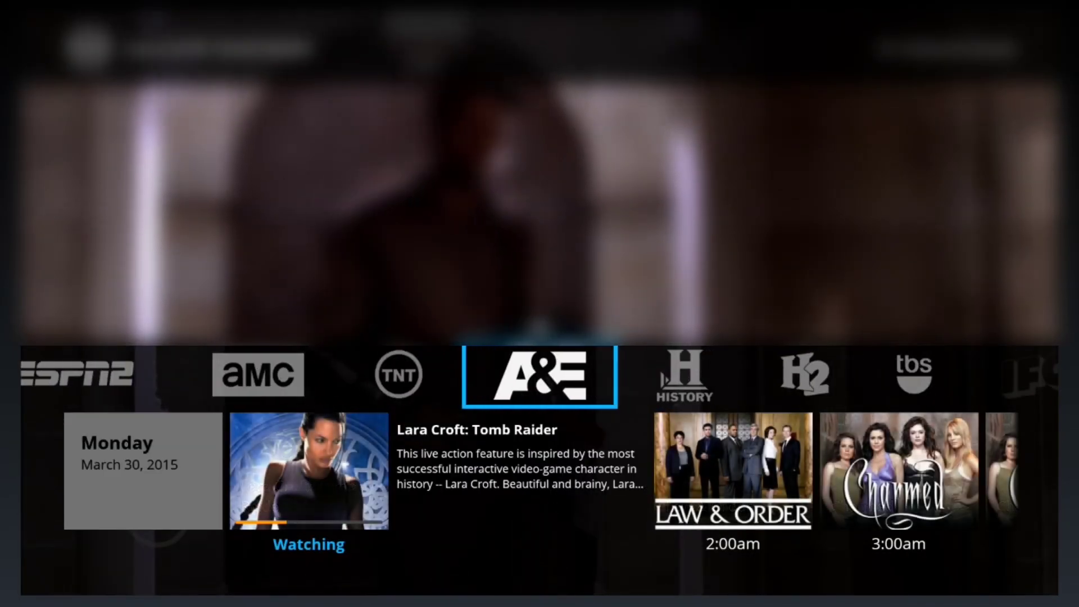
{"action": "key", "text": "Right"}
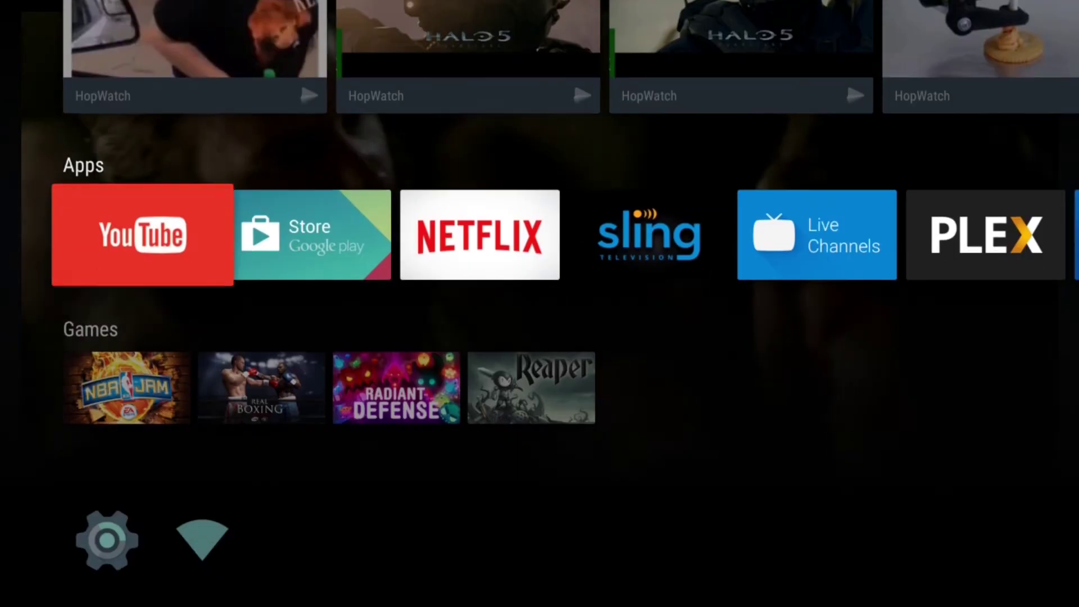
- Move right along the home screen Apps row to the Sling Television tile
{"action": "key", "text": "Right"}
{"action": "key", "text": "Right"}
{"action": "key", "text": "Right"}
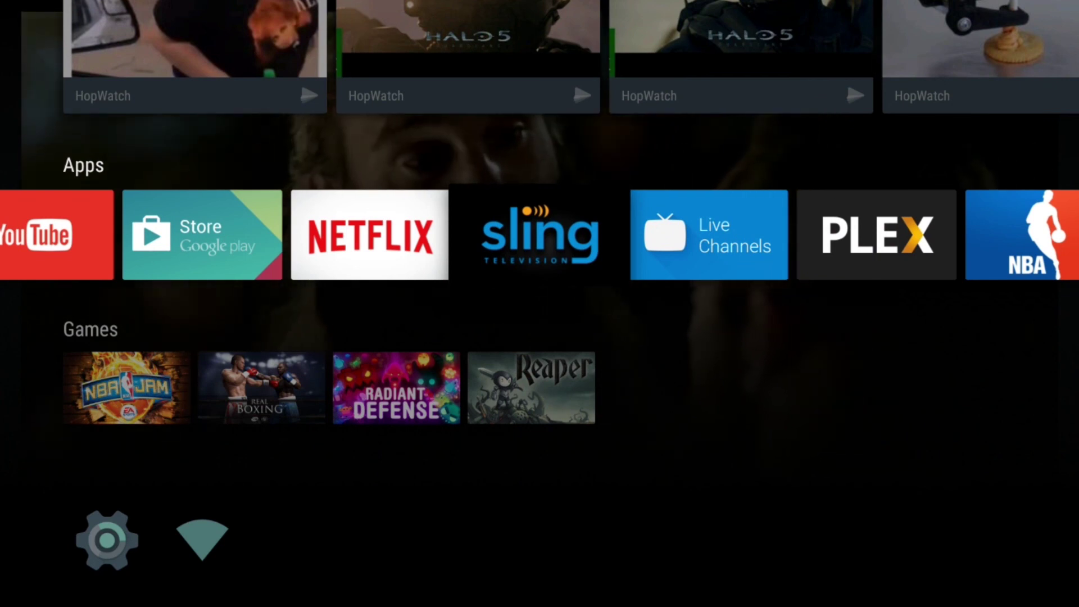